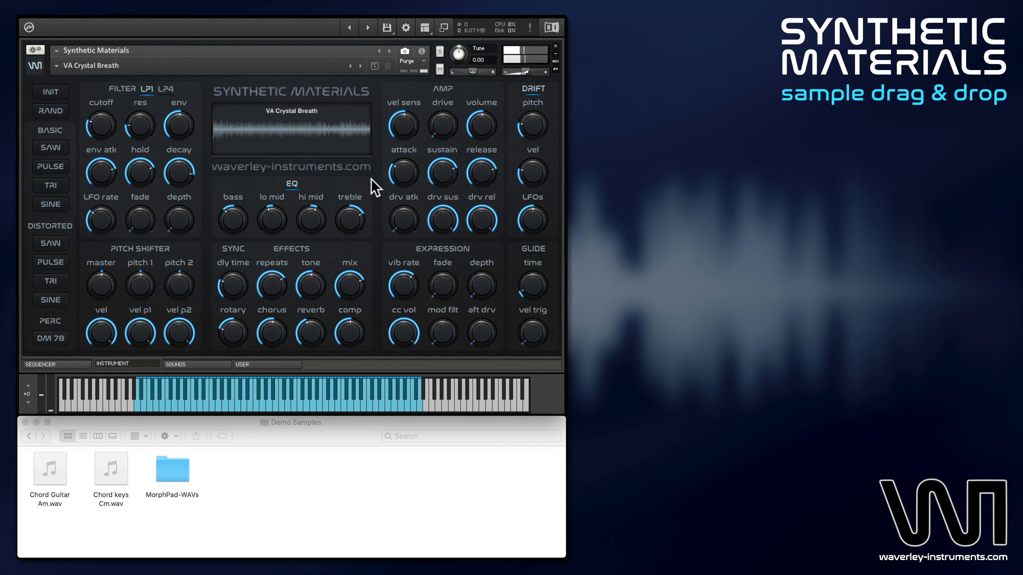
Step: Open the instrument's user sample page and audition MorphPad-06-C3.wav from the MorphPad-WAVs folder, closing the audio preview
click(267, 364)
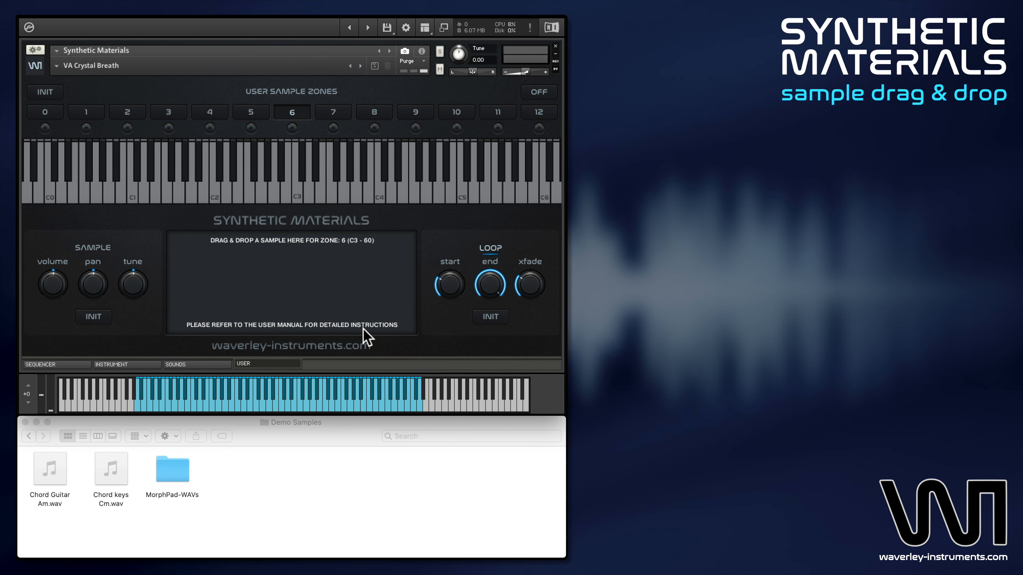
double_click(174, 474)
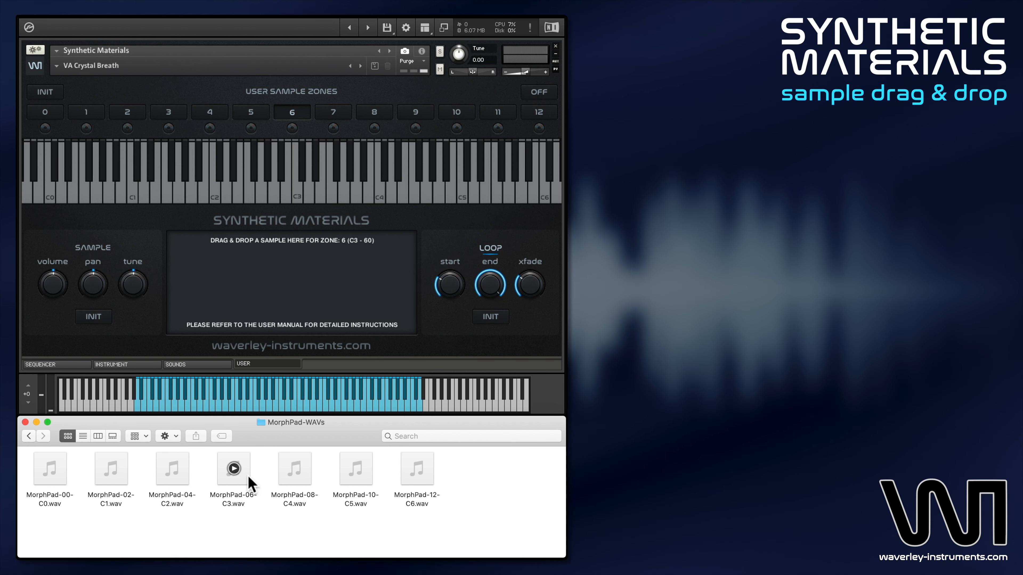
double_click(233, 470)
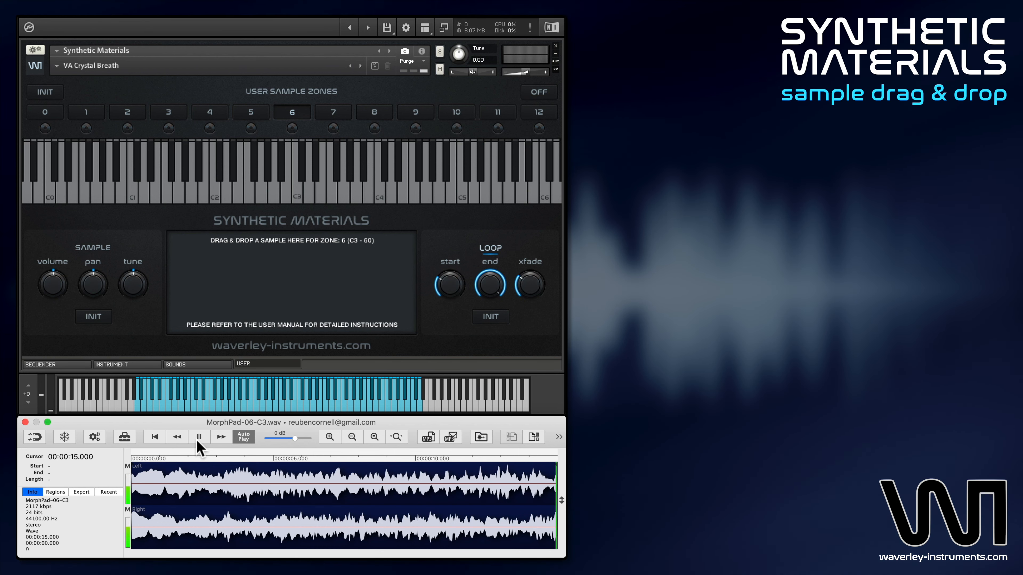
click(25, 422)
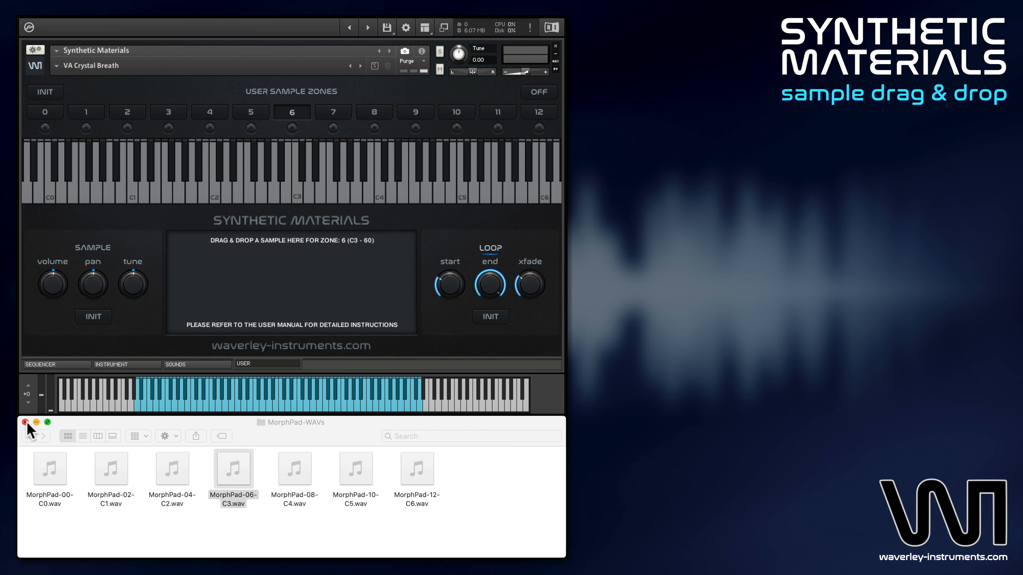
Step: Load the Init snapshot, look over the instrument and sounds pages, and return to the user sample zones
click(59, 74)
click(57, 66)
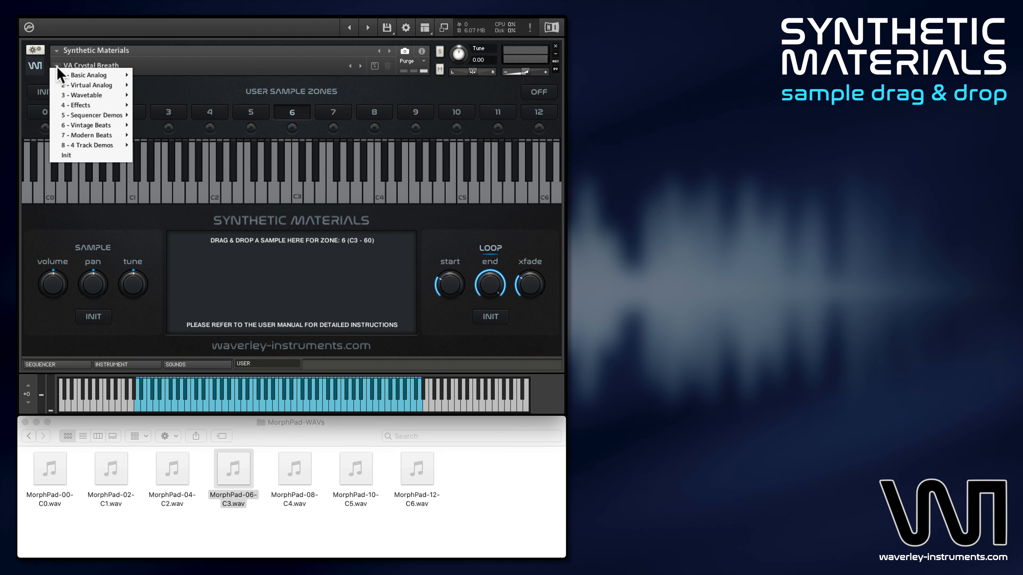
click(78, 153)
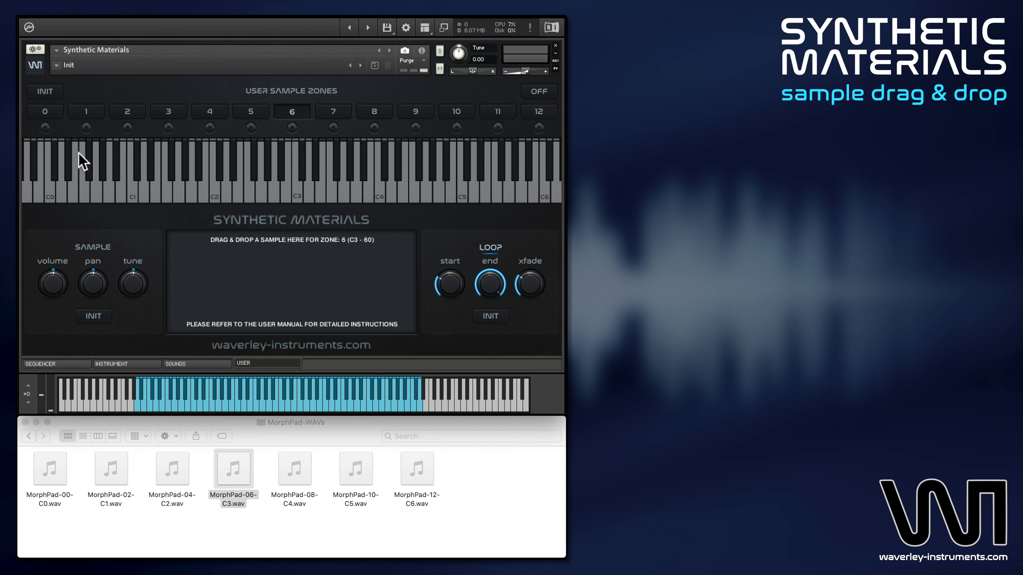
click(120, 364)
click(177, 364)
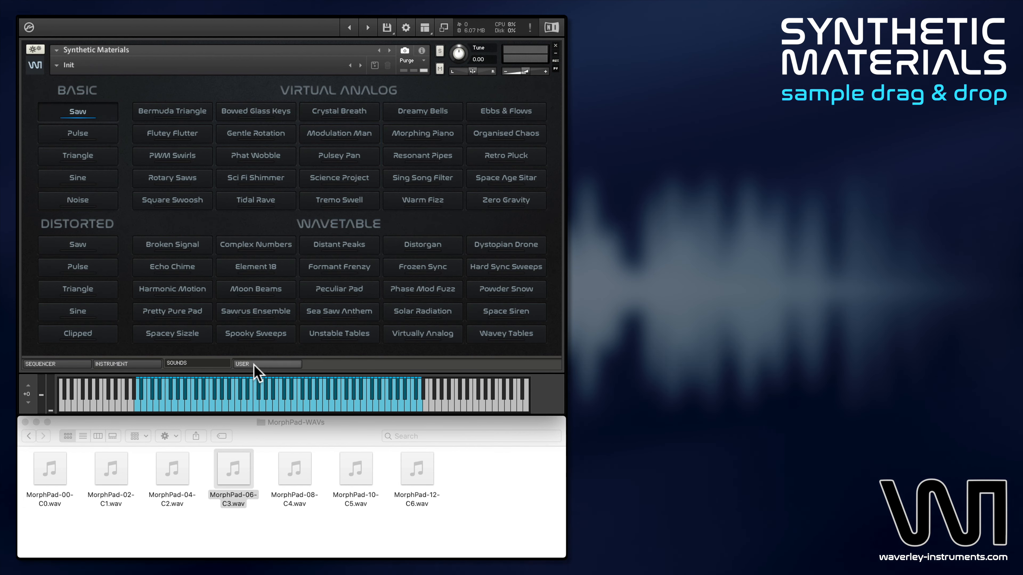
click(254, 364)
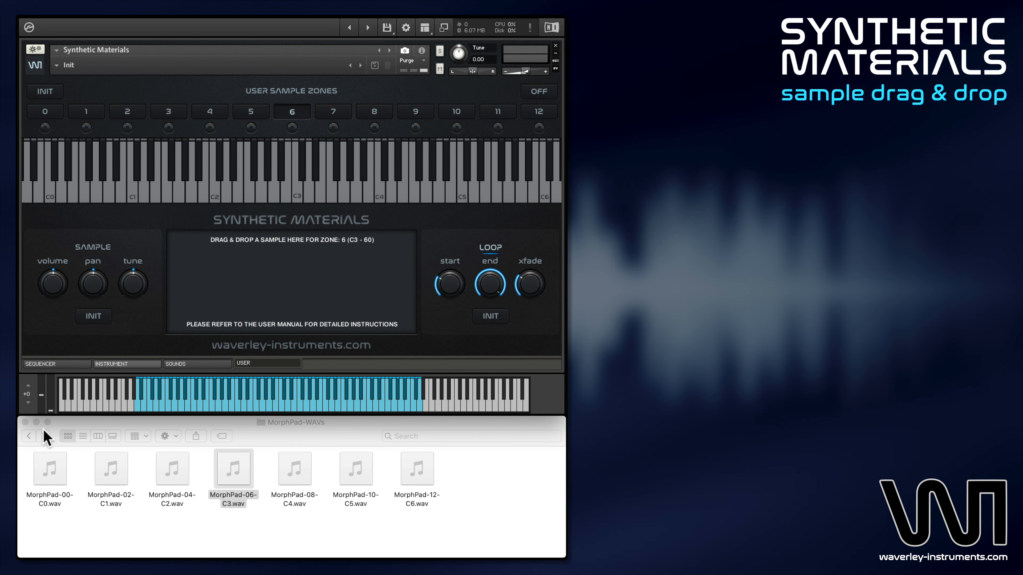
Step: Load Chord keys Cm.wav from the Demo Samples folder into user sample zone 6
click(28, 436)
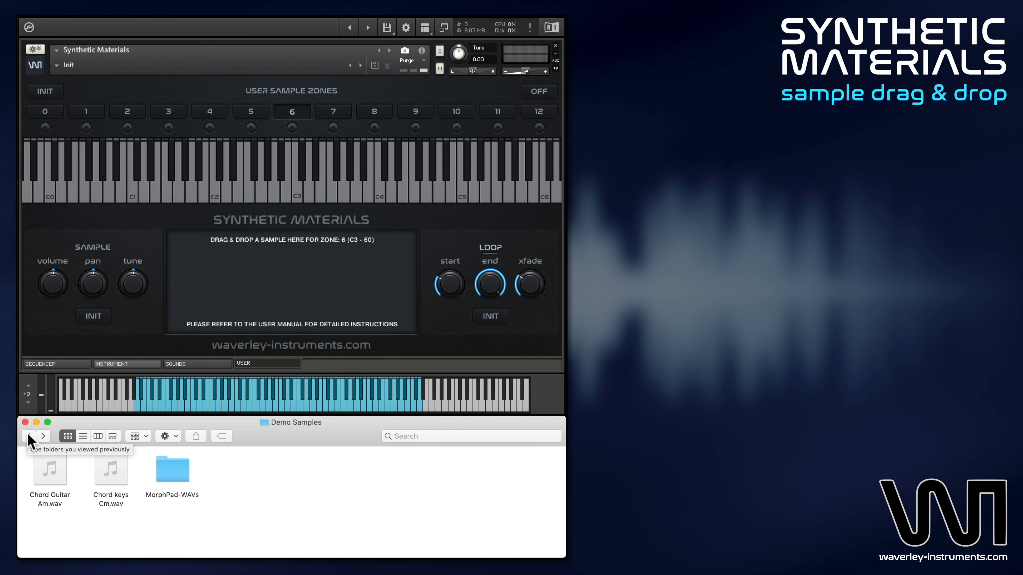
drag(111, 472, 268, 315)
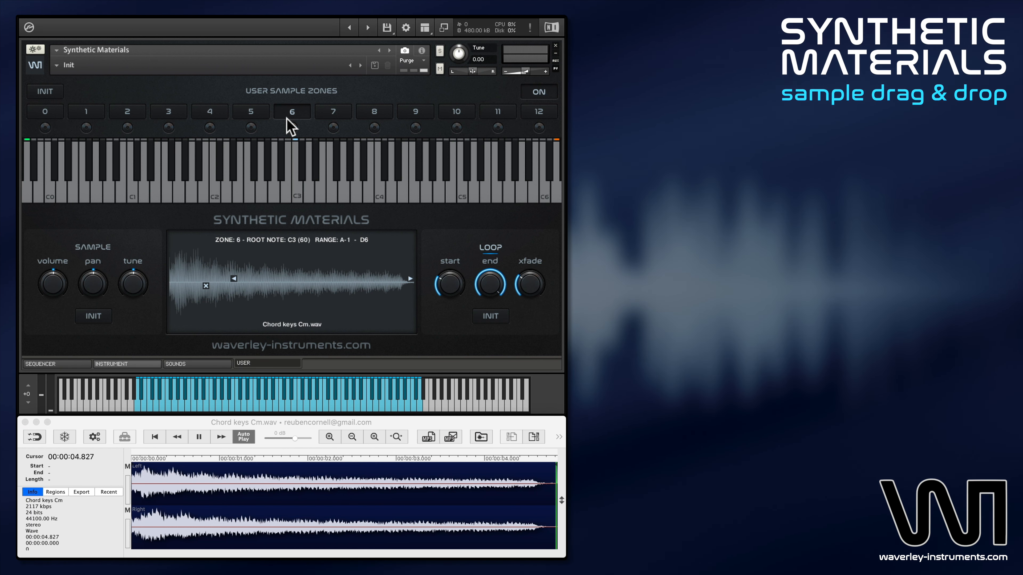
click(25, 422)
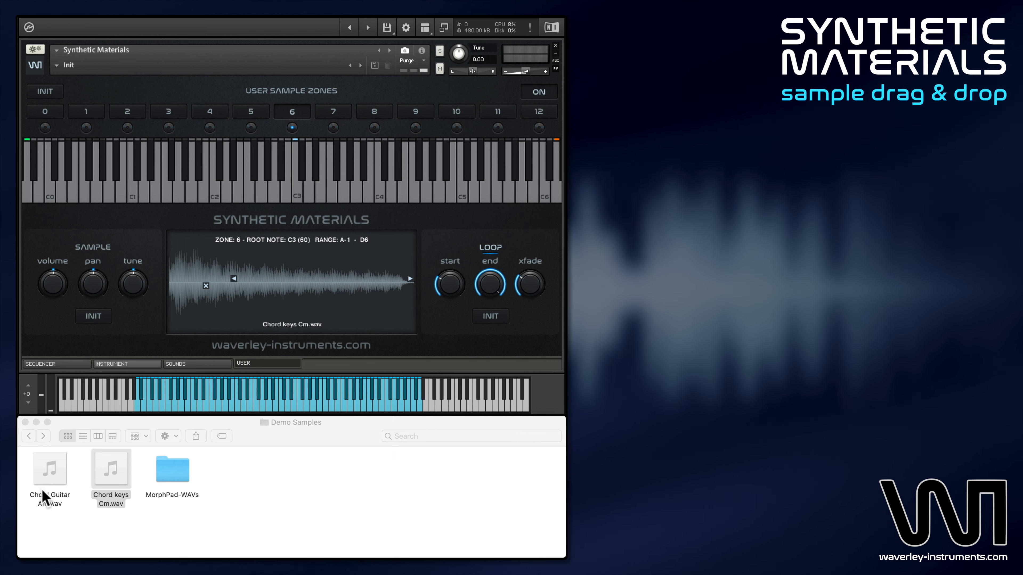
Step: Audition Chord Guitar Am.wav, load it into zone 6 in place of the keys sample, and try adjusting its tuning
double_click(46, 497)
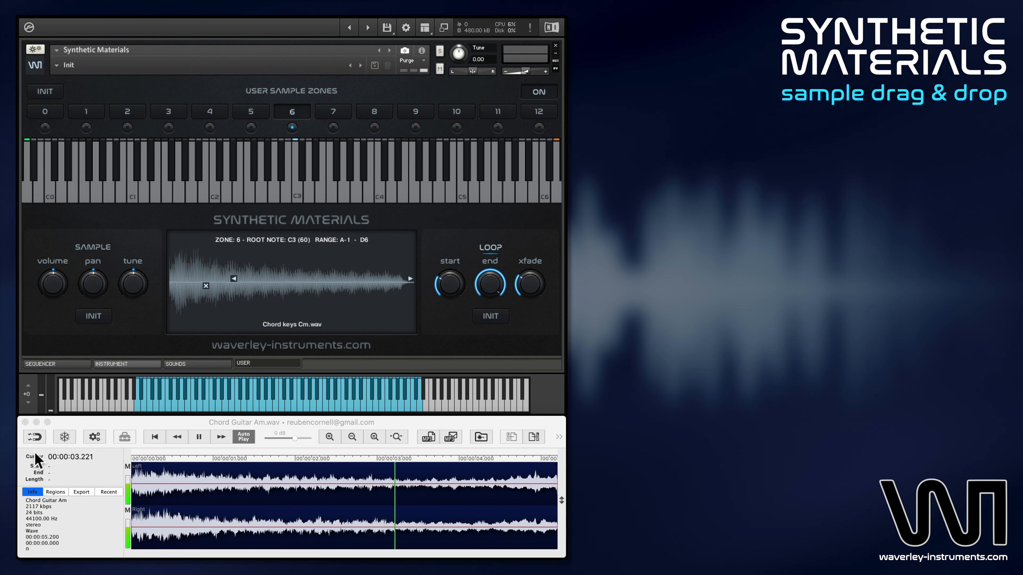
click(25, 422)
drag(47, 471, 262, 316)
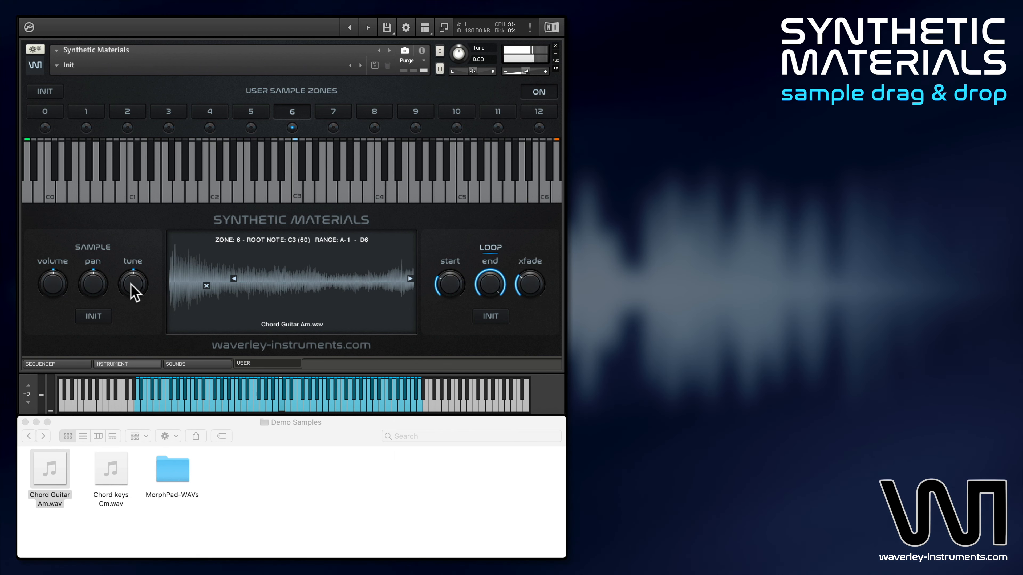
drag(133, 291, 135, 267)
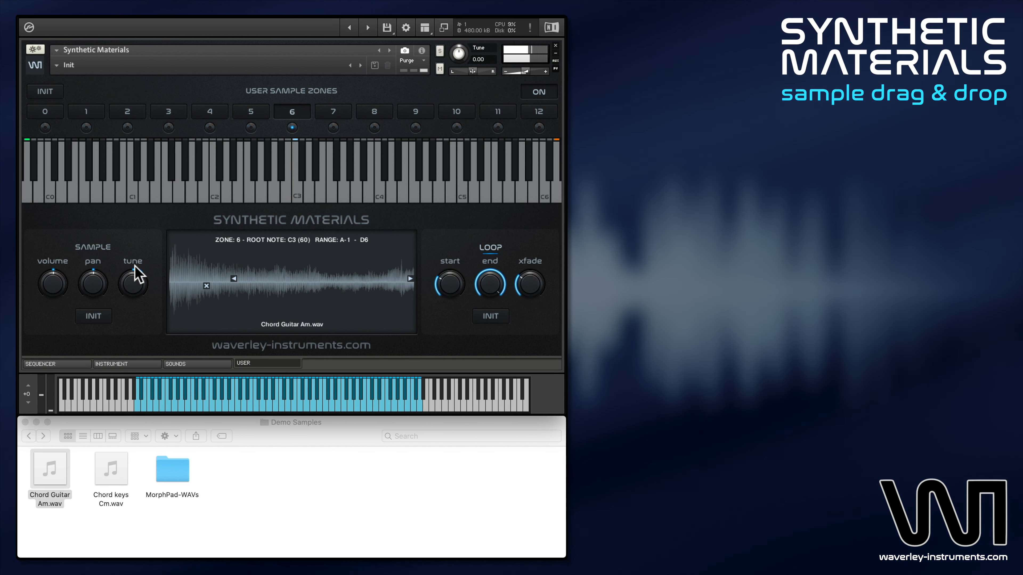
Step: Initialise all user sample zones and load MorphPad-06-C3.wav from the MorphPad-WAVs folder into zone 6
click(46, 94)
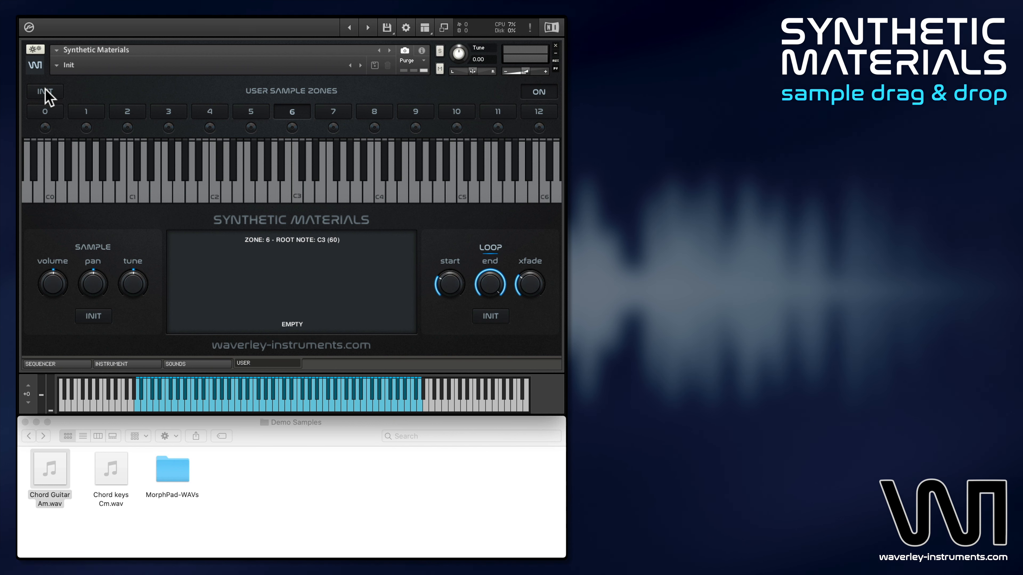
click(179, 475)
double_click(177, 466)
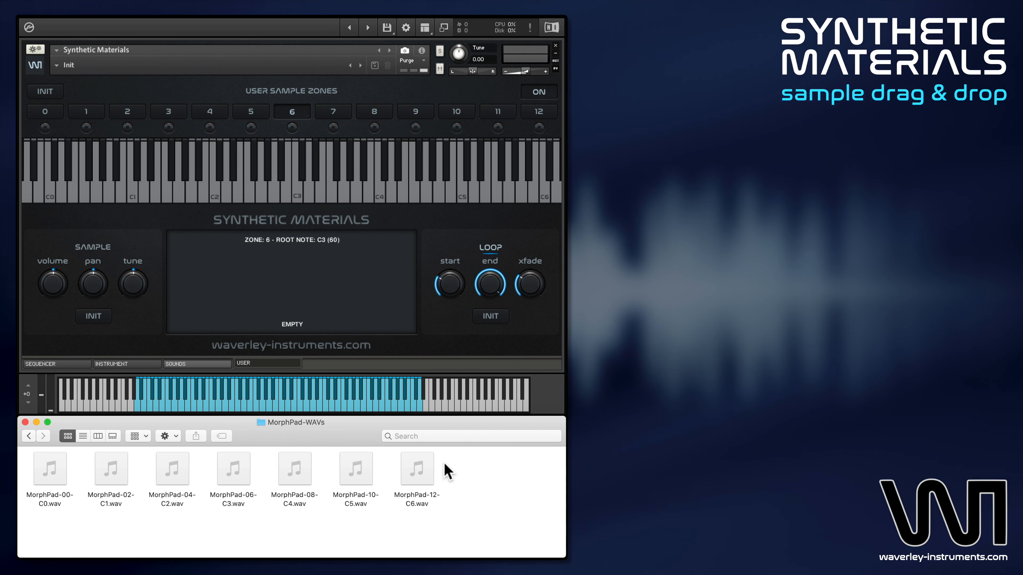
click(252, 113)
click(214, 109)
click(297, 111)
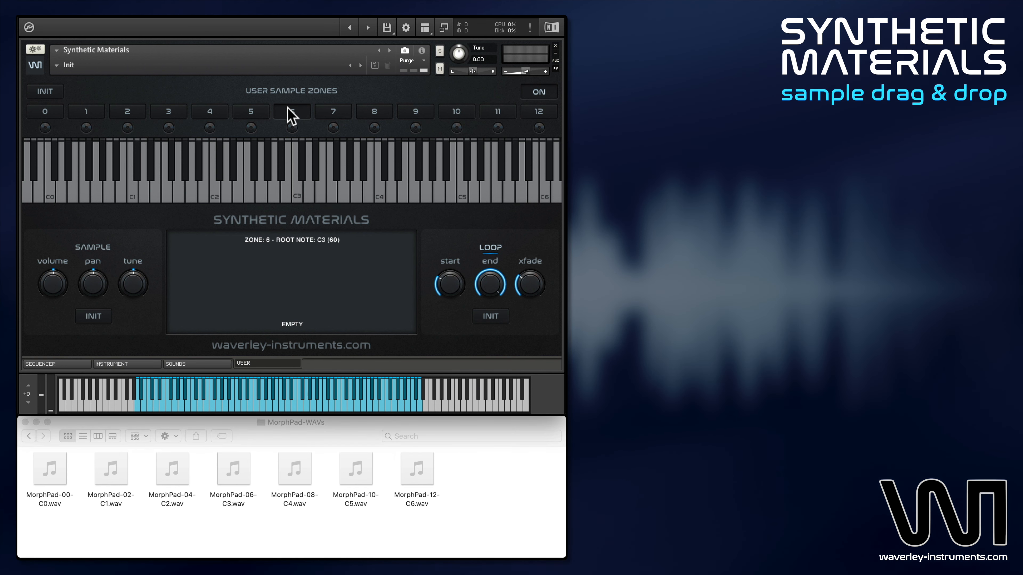
drag(229, 497, 283, 315)
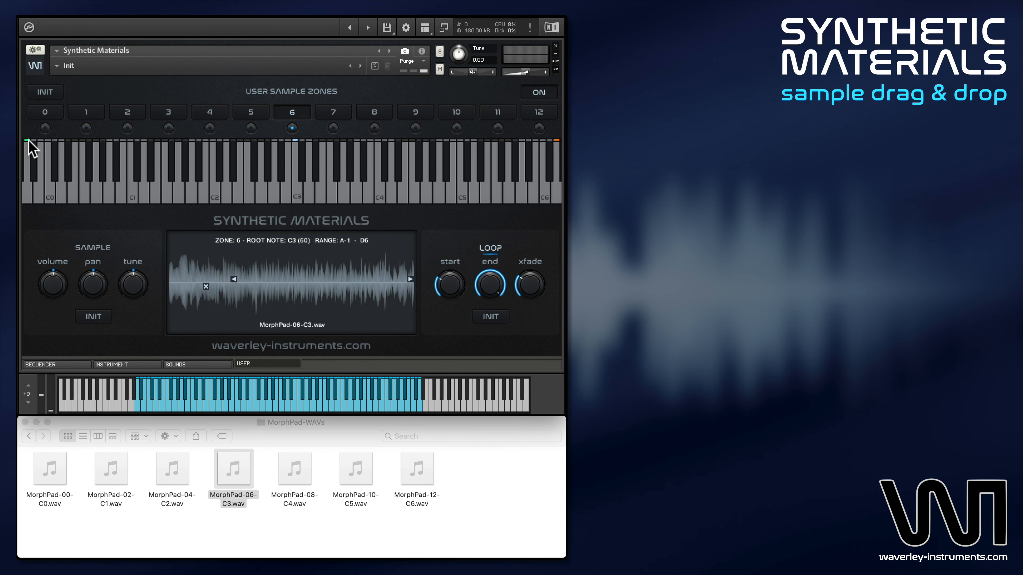
Step: Load MorphPad-00-C0.wav into zone 0 and MorphPad-02-C1.wav into zone 2
click(48, 113)
click(59, 480)
drag(60, 481, 247, 285)
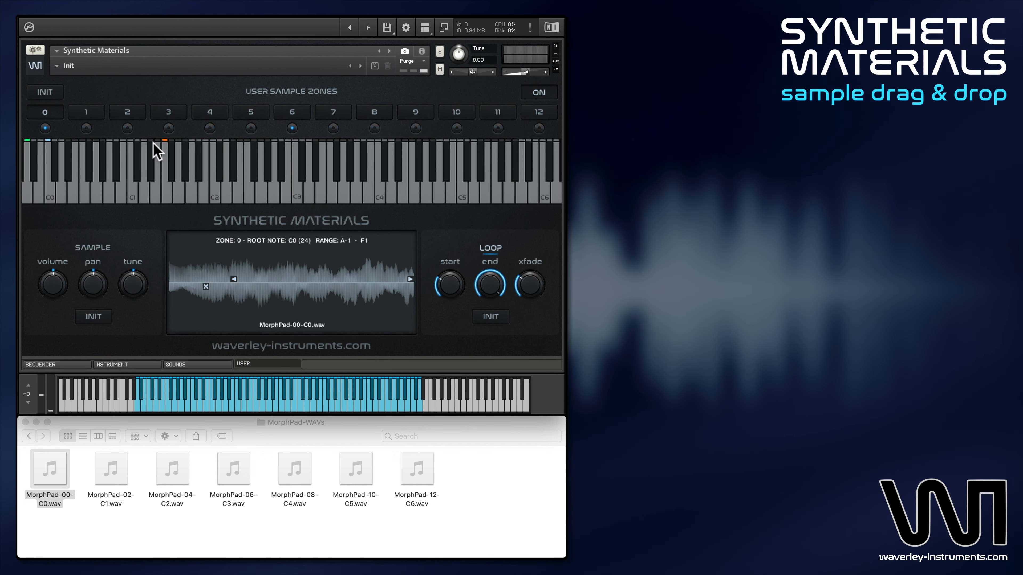
click(128, 113)
drag(111, 469, 290, 290)
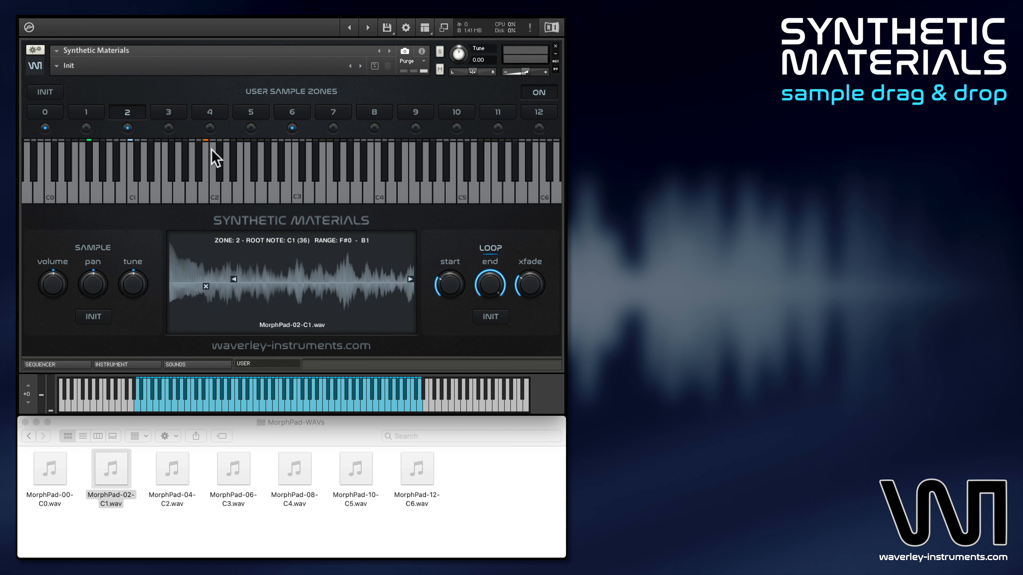
Step: Load MorphPad-04-C2.wav into zone 4 and MorphPad-08-C4.wav into zone 8
click(209, 113)
drag(172, 469, 289, 307)
click(374, 113)
drag(295, 469, 313, 304)
Step: Load MorphPad-10-C5.wav into zone 10 and MorphPad-12-C6.wav into zone 12
click(456, 113)
drag(356, 469, 296, 306)
click(536, 115)
drag(417, 469, 308, 310)
Step: Try out zone 6's sample tuning and loop points, moving the loop start to 52% of the sample length
click(457, 114)
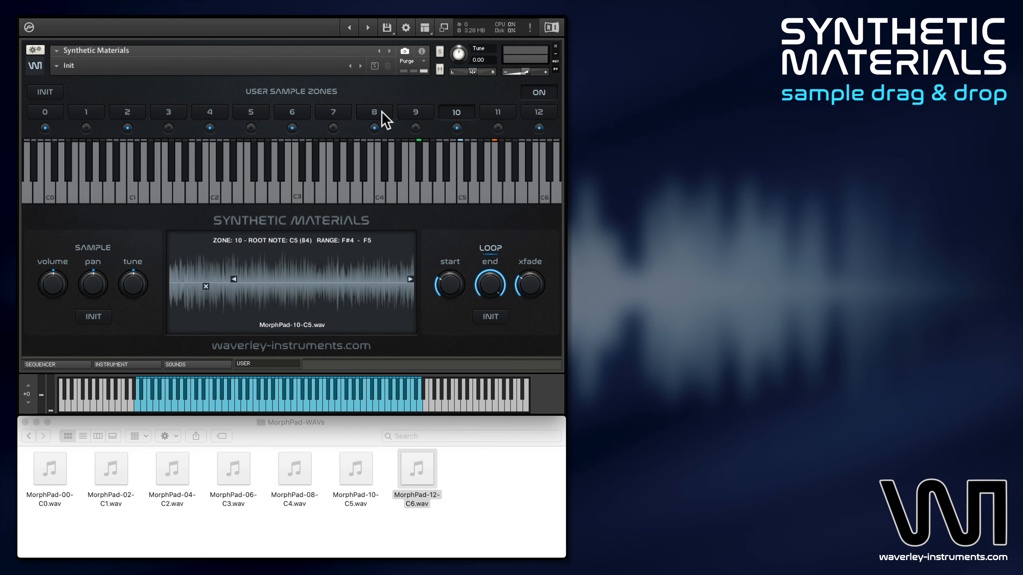
click(379, 114)
click(292, 115)
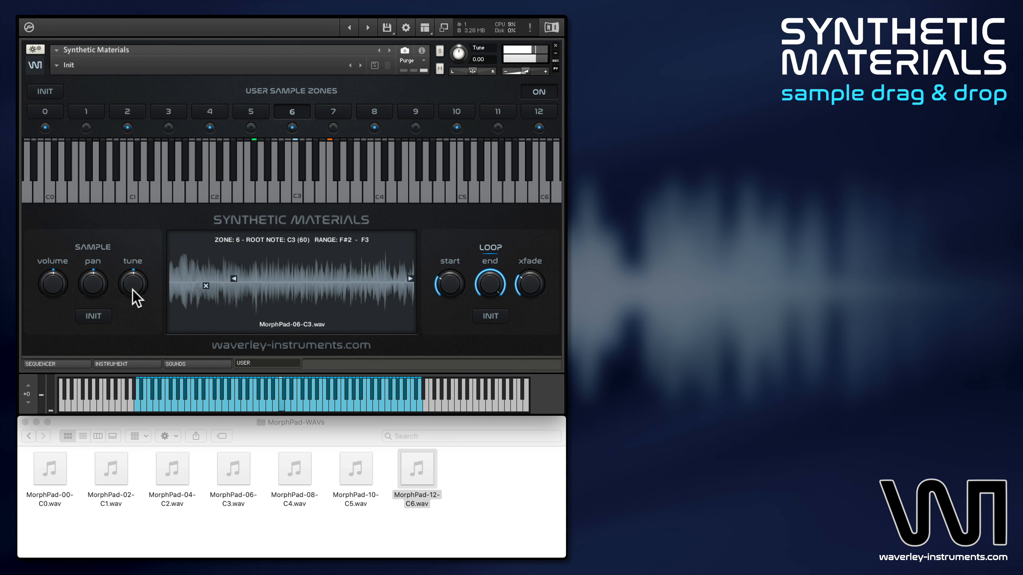
drag(136, 292, 137, 282)
drag(133, 284, 135, 306)
mouse_move(466, 291)
mouse_down()
mouse_move(447, 270)
mouse_move(454, 258)
mouse_up()
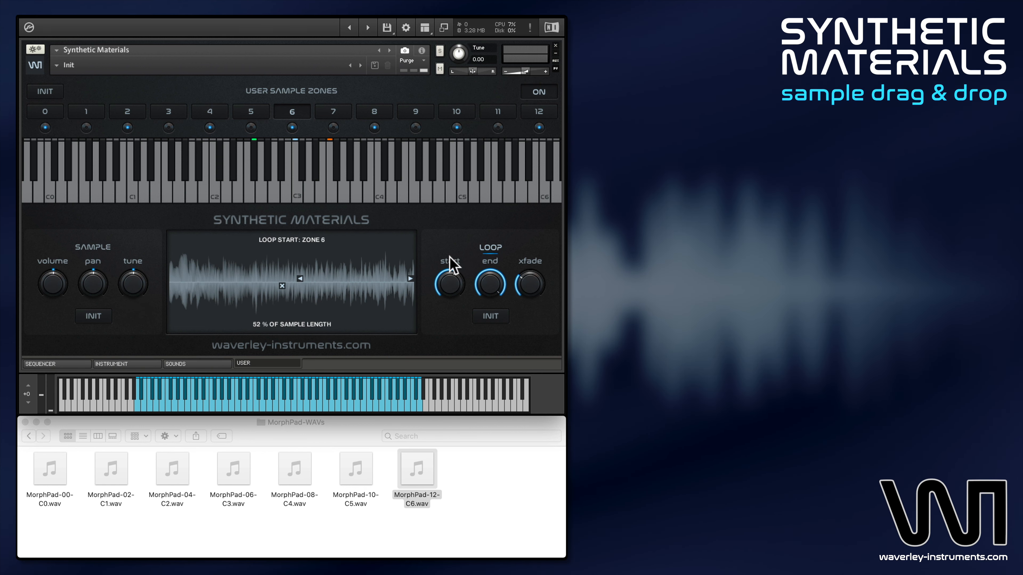
mouse_move(489, 287)
mouse_down()
mouse_move(488, 331)
mouse_move(486, 281)
mouse_move(453, 290)
mouse_up()
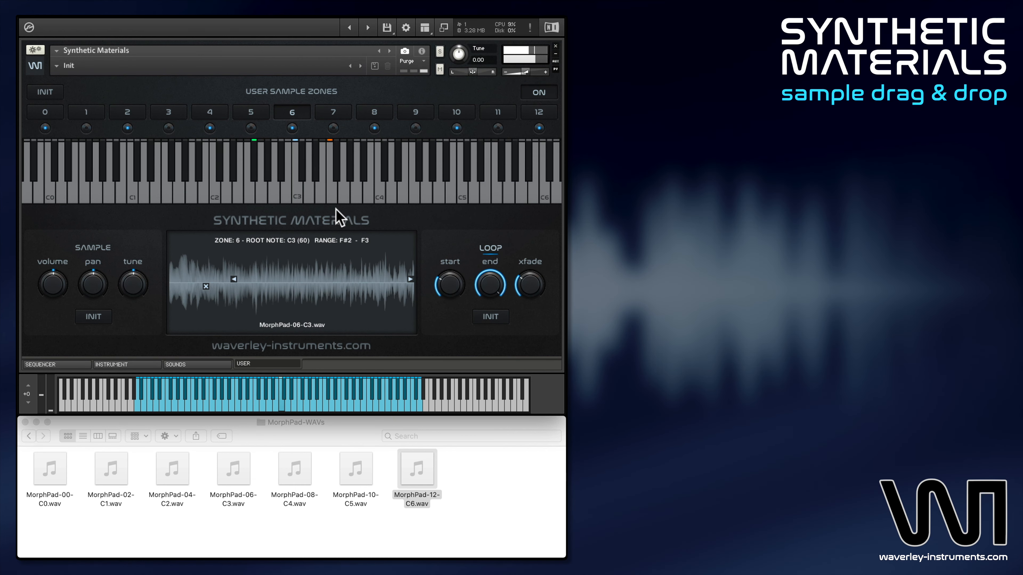
Step: Check the mapped sample, root note and key range of each filled zone: 0, 2, 4, 6, 8, 10 and 12
click(60, 117)
click(121, 115)
click(211, 112)
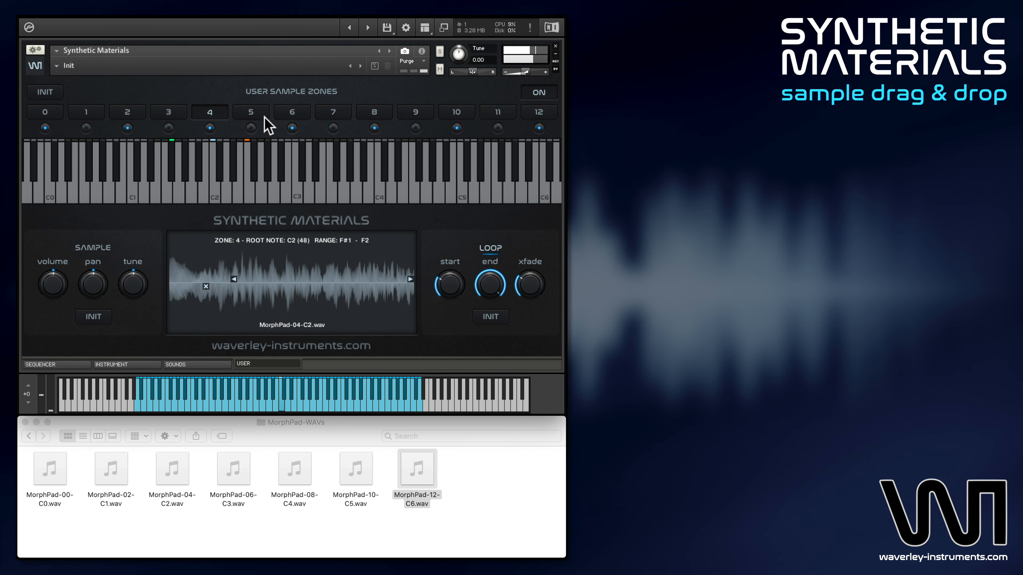
click(290, 115)
click(372, 113)
click(456, 116)
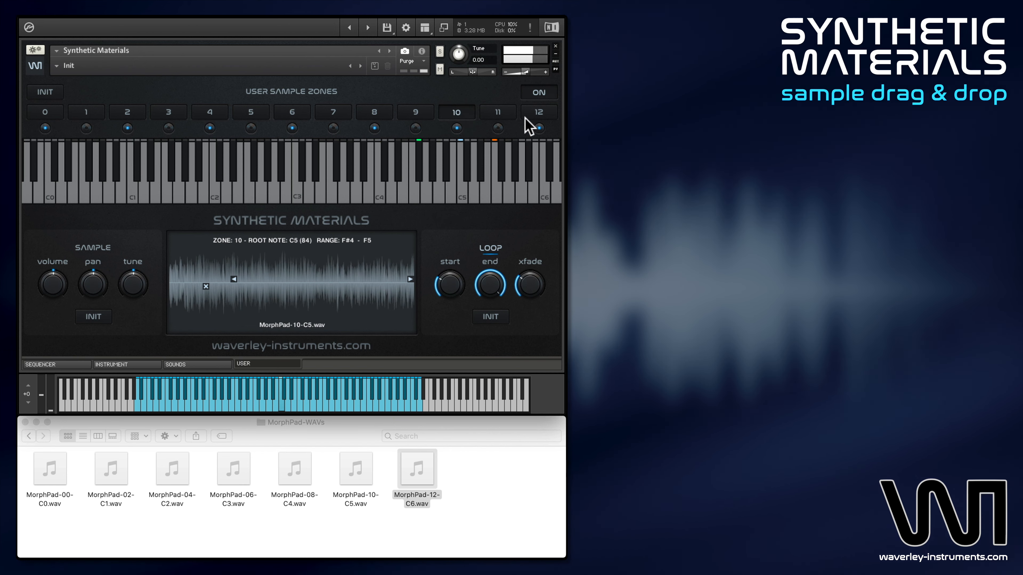
click(539, 115)
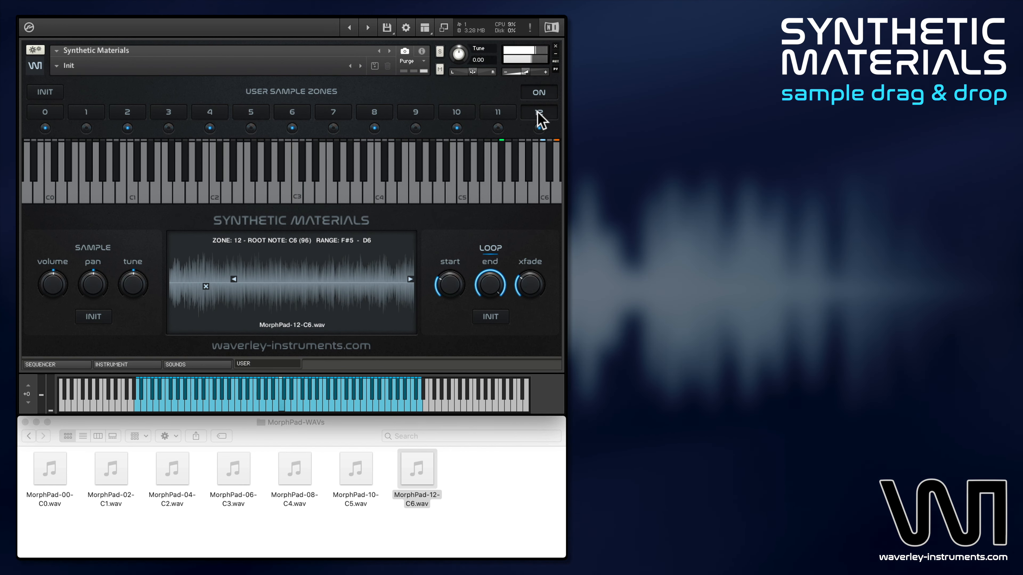
Step: On the instrument page, set the amp envelope attack to 2.5k ms and raise the filter cutoff
click(128, 364)
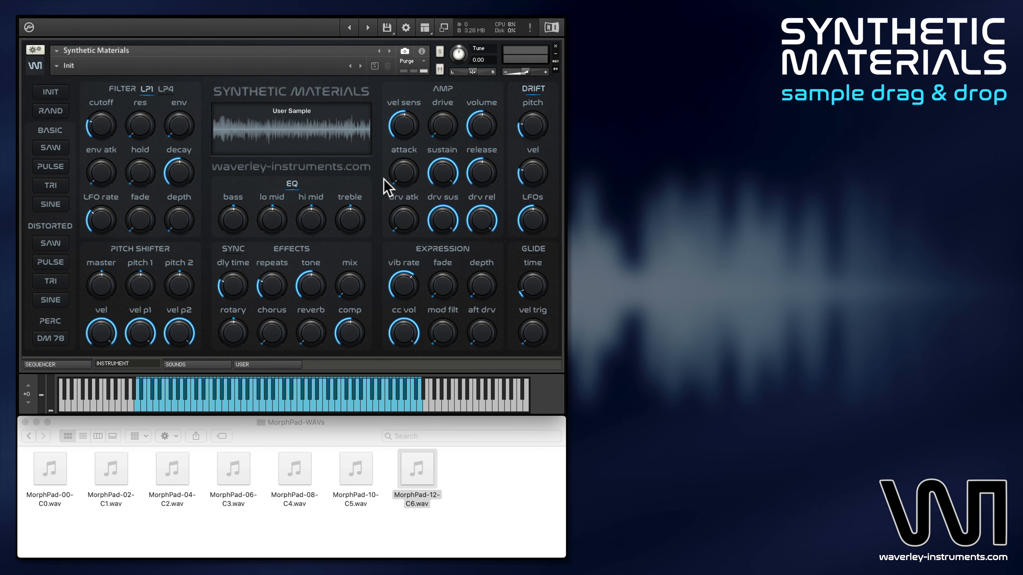
mouse_move(399, 172)
drag(401, 172, 404, 65)
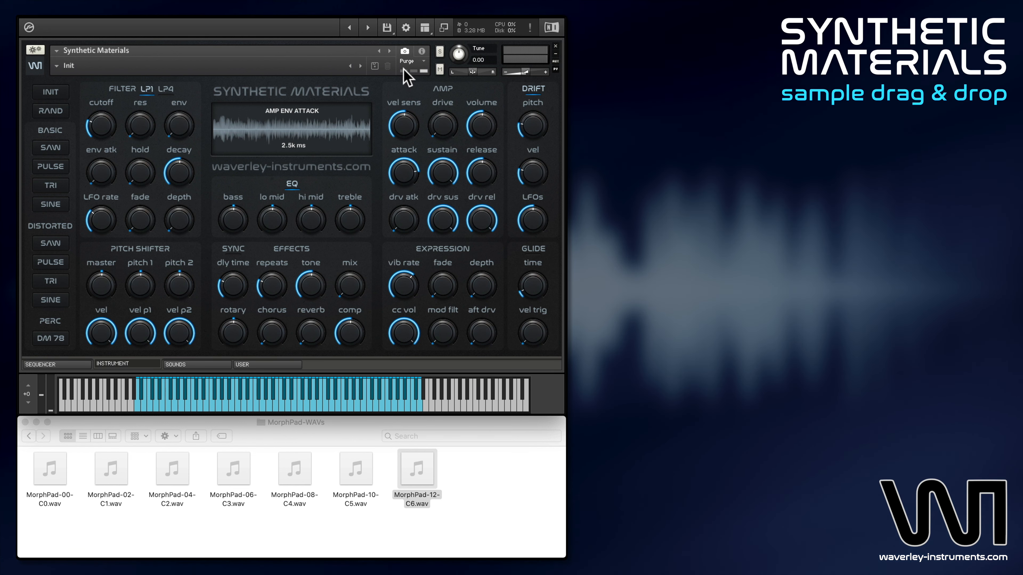
drag(97, 122, 98, 89)
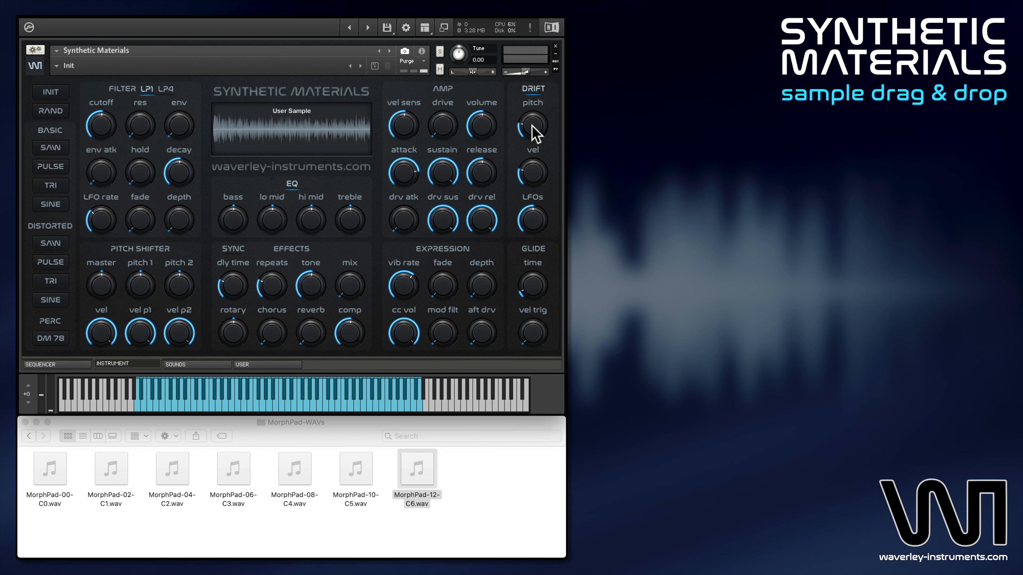
Step: Increase the pitch and velocity drift, and set the filter resonance to 30%
drag(532, 125, 531, 96)
drag(535, 179, 536, 153)
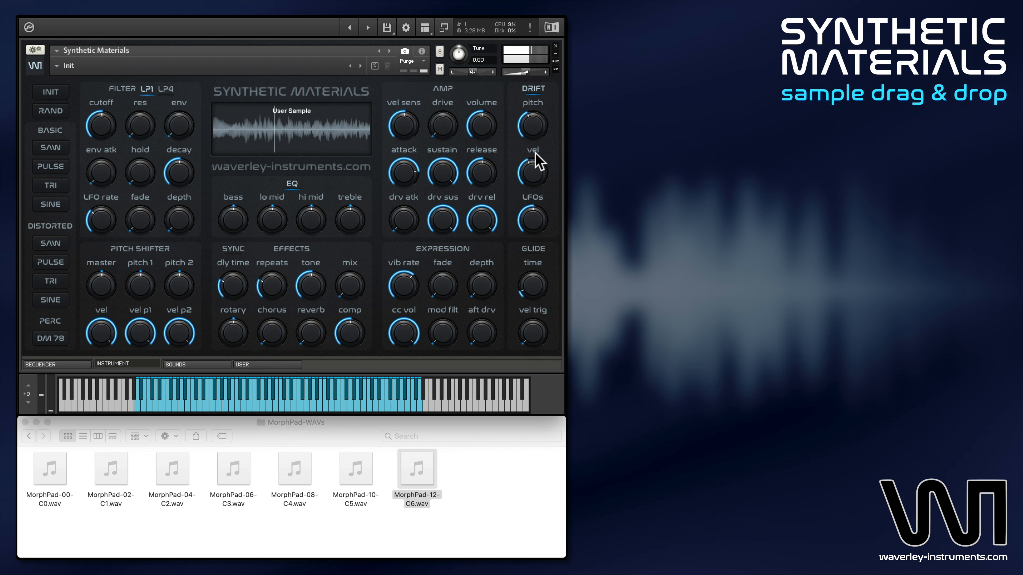
drag(137, 131, 137, 96)
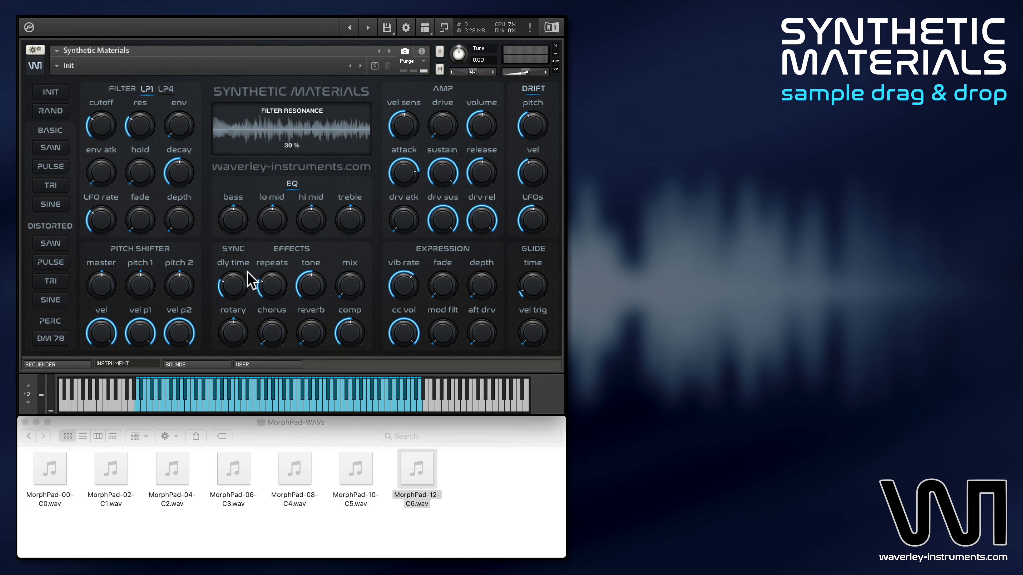
Step: Increase the delay mix and reverb amounts, and raise pitch 2 in the pitch shifter
drag(349, 285, 349, 244)
drag(311, 333, 315, 268)
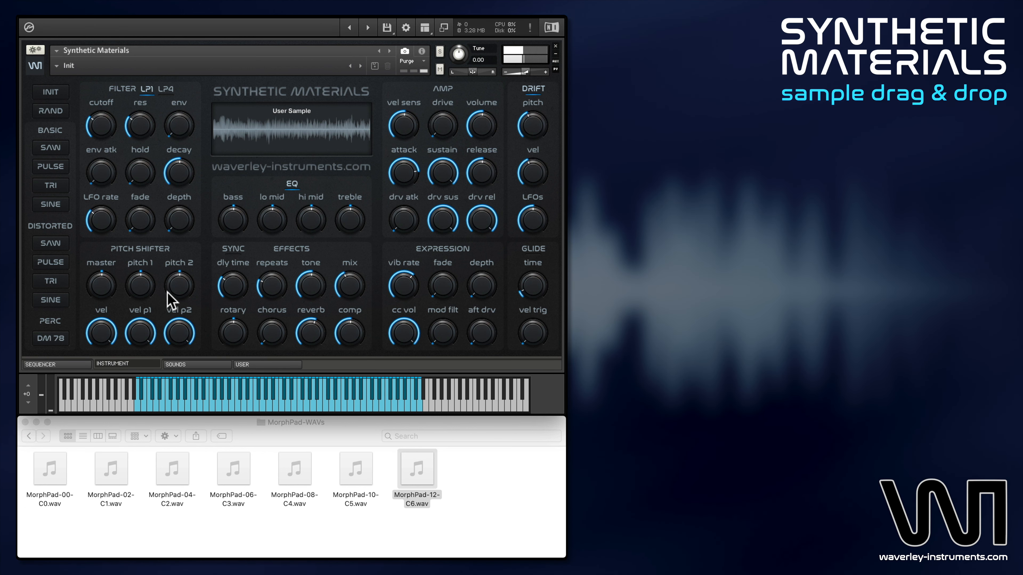
click(180, 291)
drag(179, 283, 180, 269)
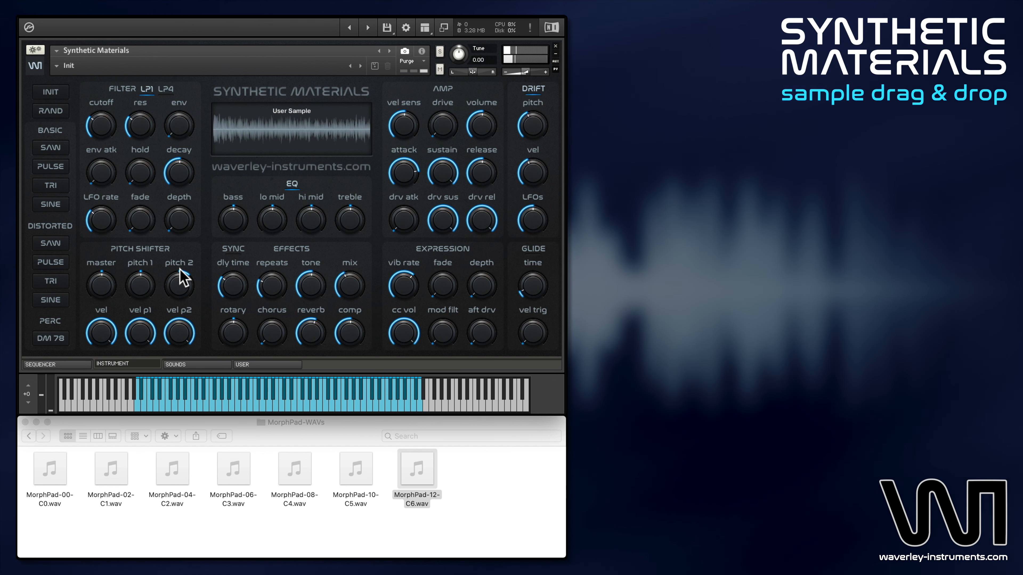
Step: Load the sequencer demo snapshot SEQ Ambient Piano Swells (C# 75 BPM)
click(56, 67)
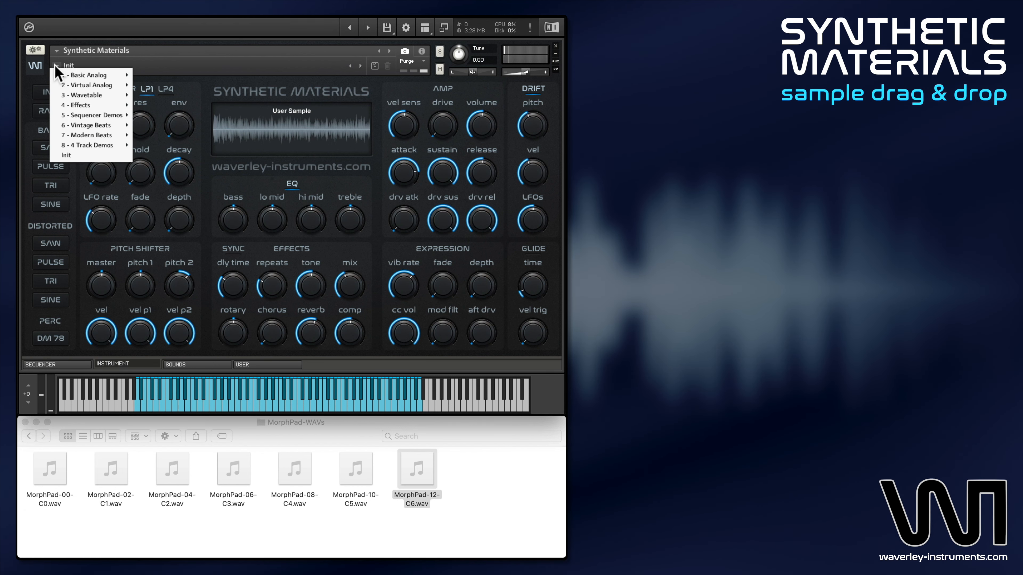
mouse_move(117, 114)
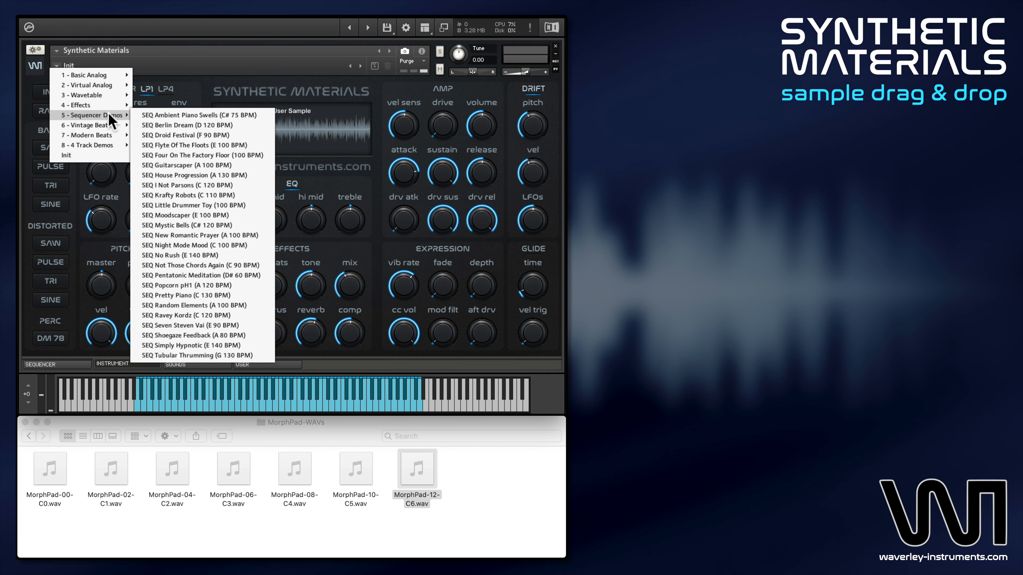
click(161, 116)
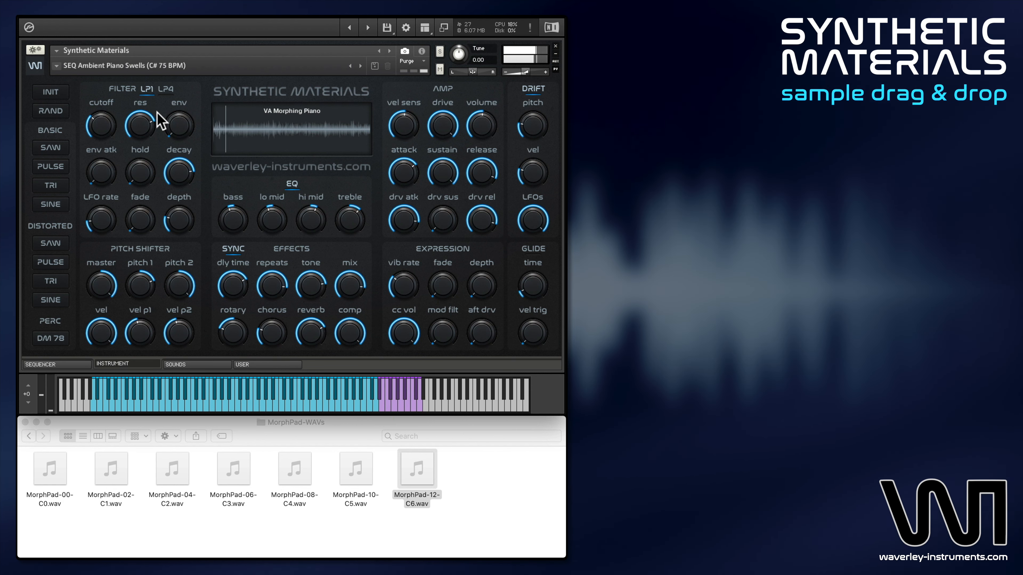
Step: Load Chord keys Cm.wav from the Demo Samples folder into user sample zone 6, and return to the instrument page
click(258, 365)
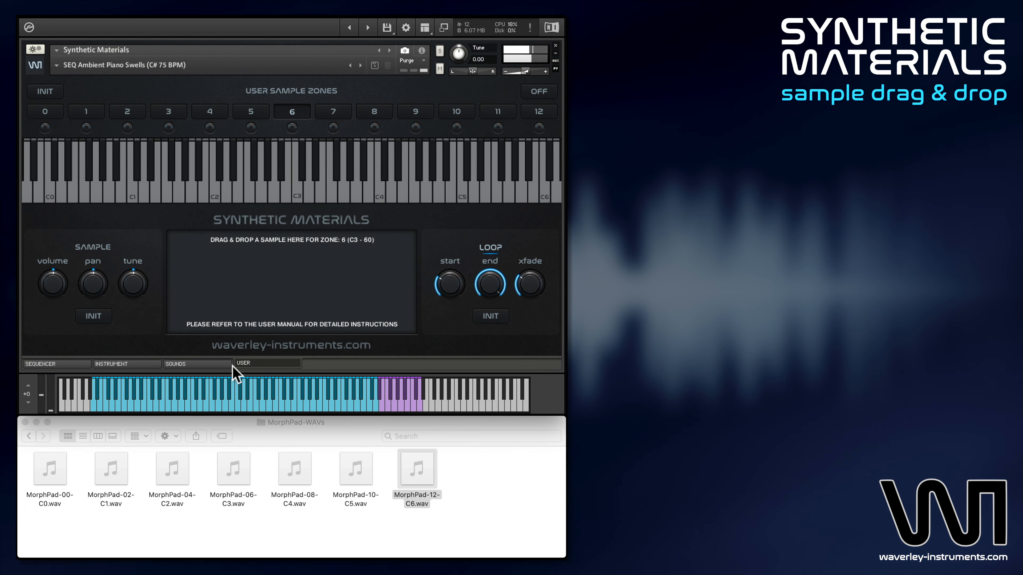
click(29, 436)
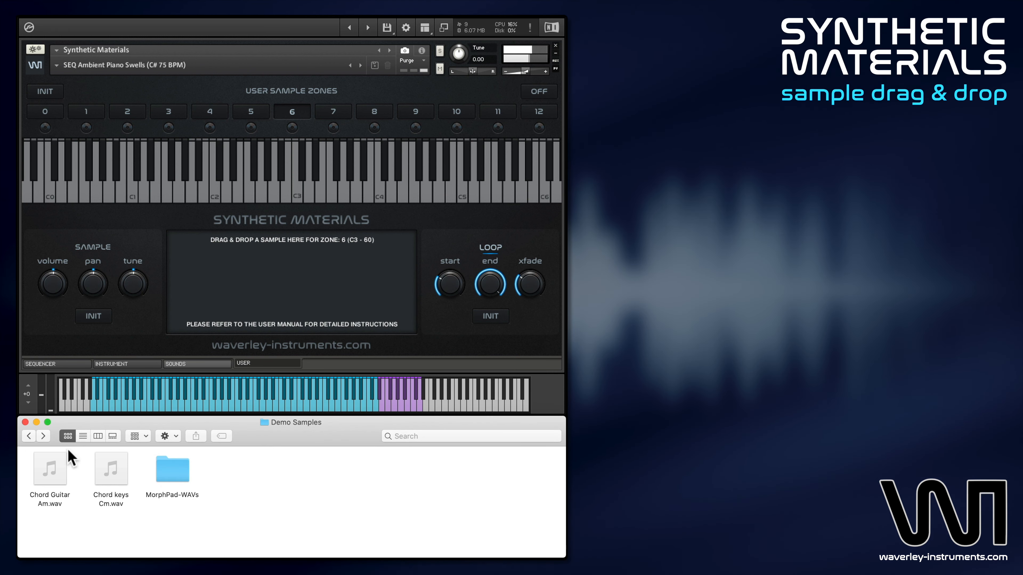
drag(110, 489, 276, 297)
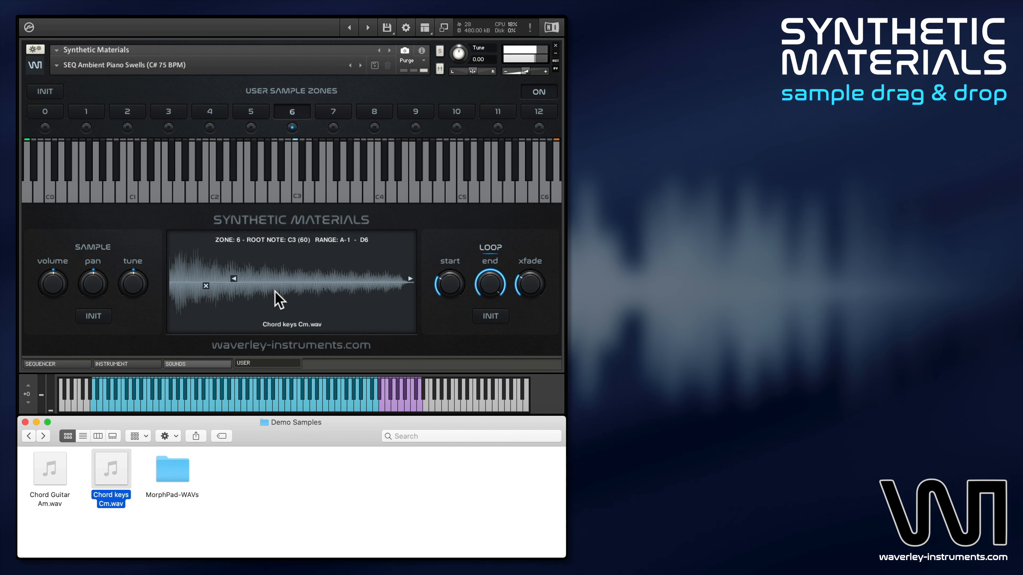
click(147, 364)
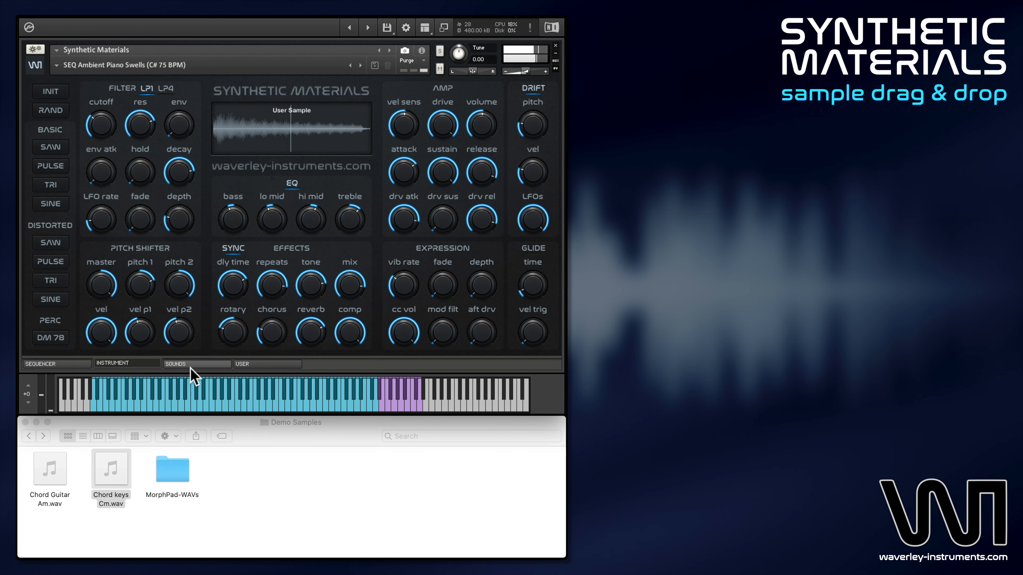